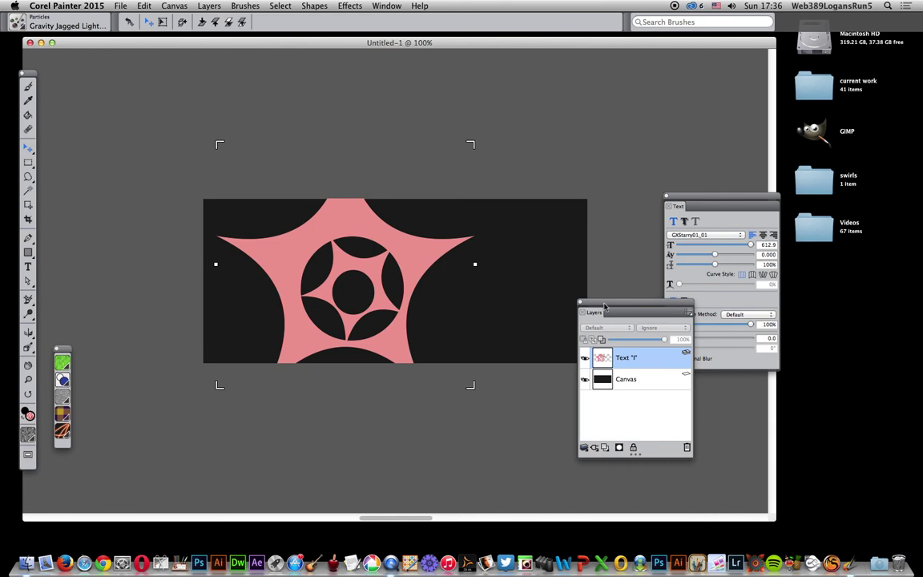
Apply the Bevel World dynamic plug-in to the text layer, committing it to an image layer, with a 15% bevel width
{"action": "left_click_drag", "start_coordinate": [605, 306], "coordinate": [575, 312]}
{"action": "left_click", "coordinate": [396, 7]}
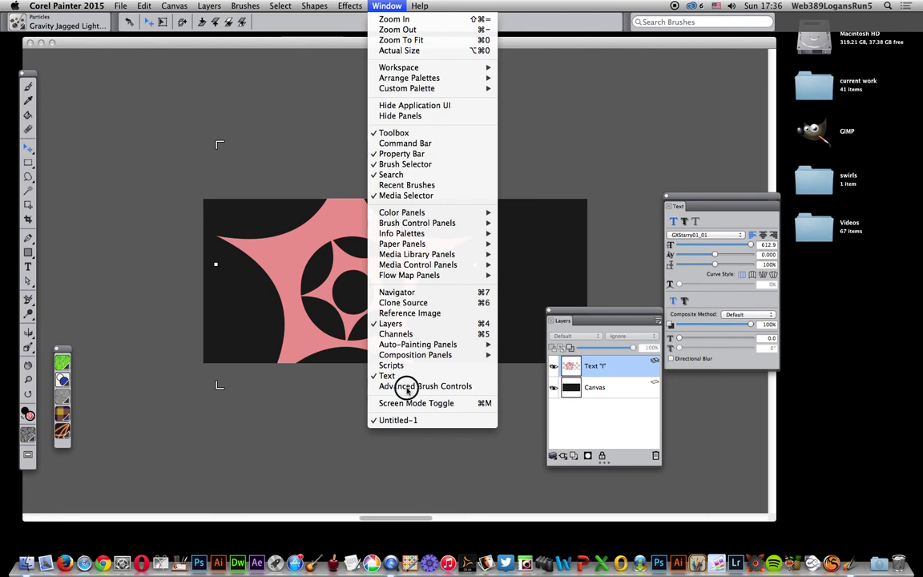
{"action": "left_click", "coordinate": [607, 391]}
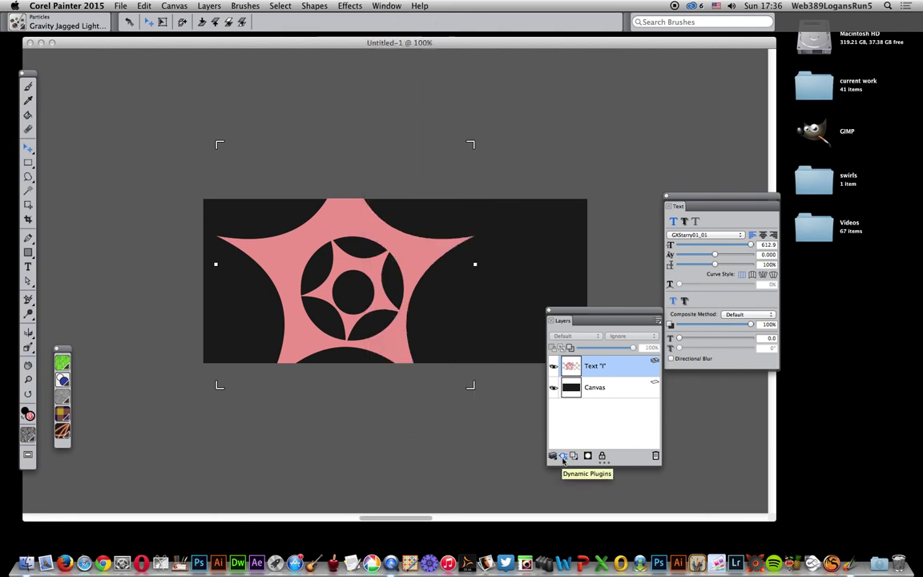
{"action": "left_click", "coordinate": [563, 457]}
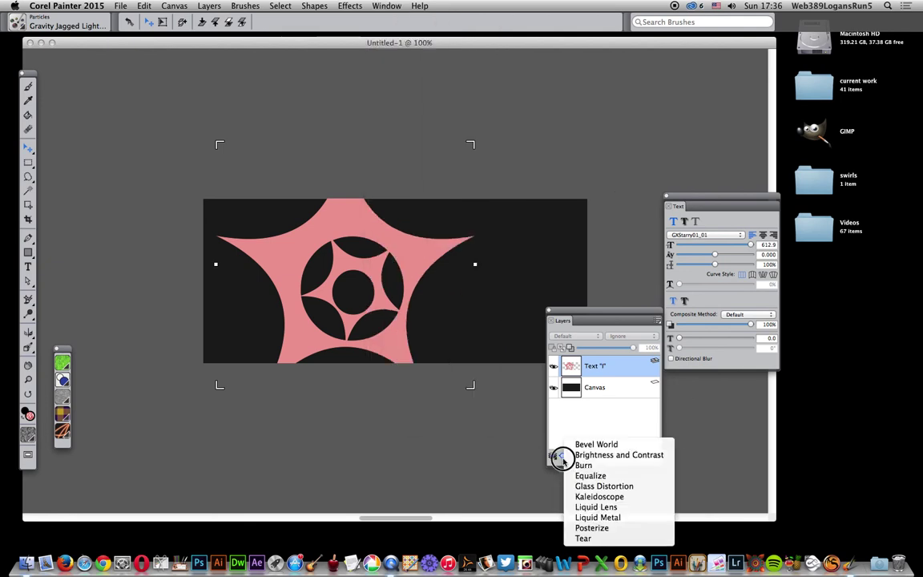
{"action": "left_click", "coordinate": [595, 442]}
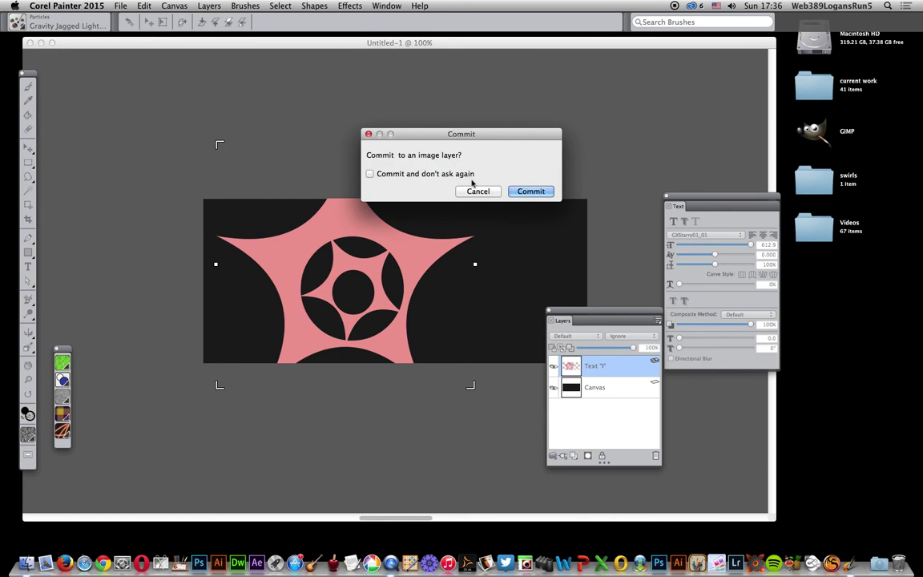
{"action": "left_click", "coordinate": [531, 192]}
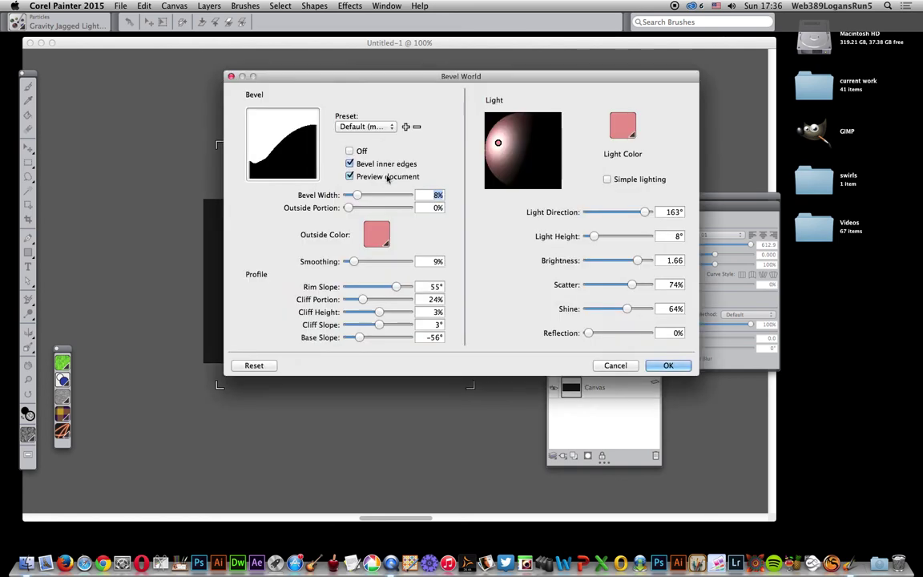
{"action": "left_click_drag", "start_coordinate": [302, 76], "coordinate": [542, 168]}
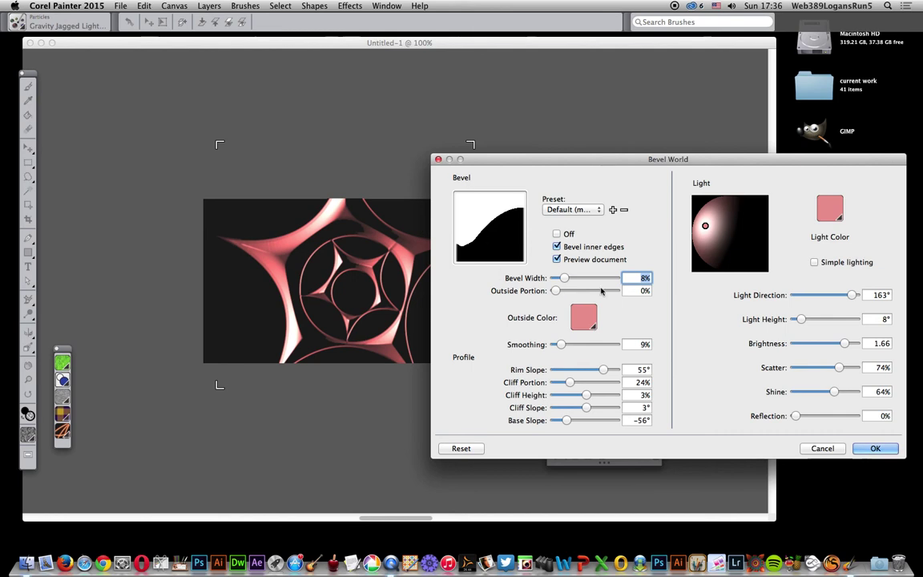
{"action": "left_click_drag", "start_coordinate": [565, 278], "coordinate": [571, 278]}
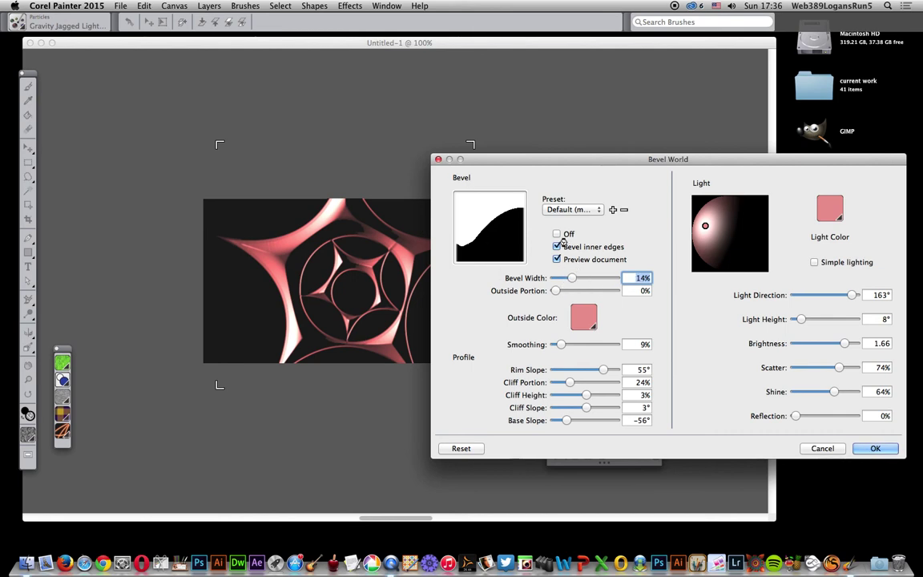
{"action": "left_click", "coordinate": [876, 449]}
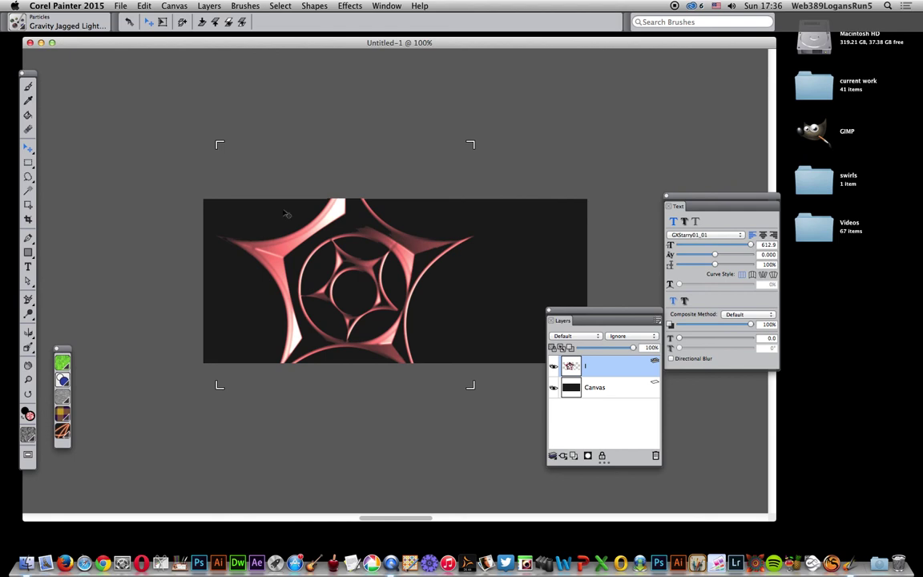
Commit the beveled star layer and apply a 23% Zoom Blur centered near the star's lower-right edge
{"action": "left_click", "coordinate": [350, 7]}
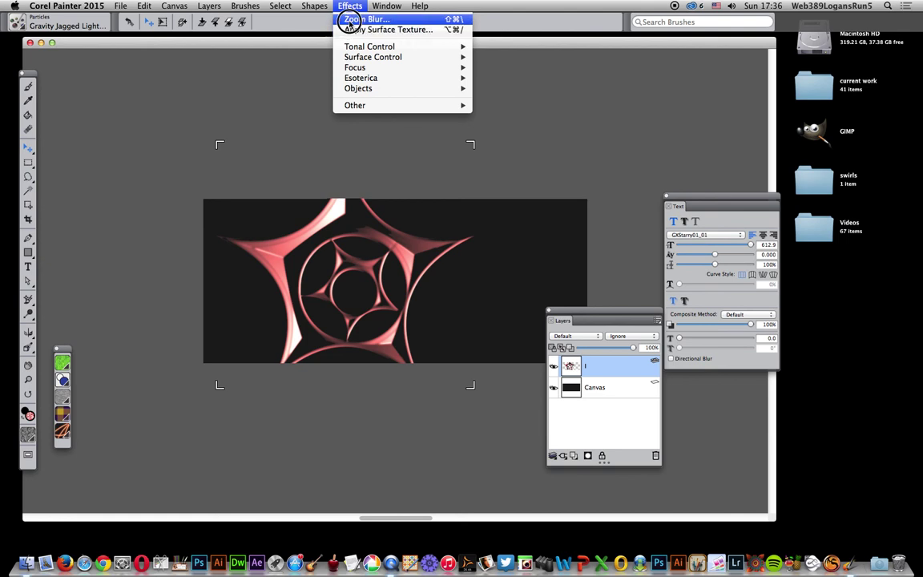
{"action": "left_click", "coordinate": [350, 20]}
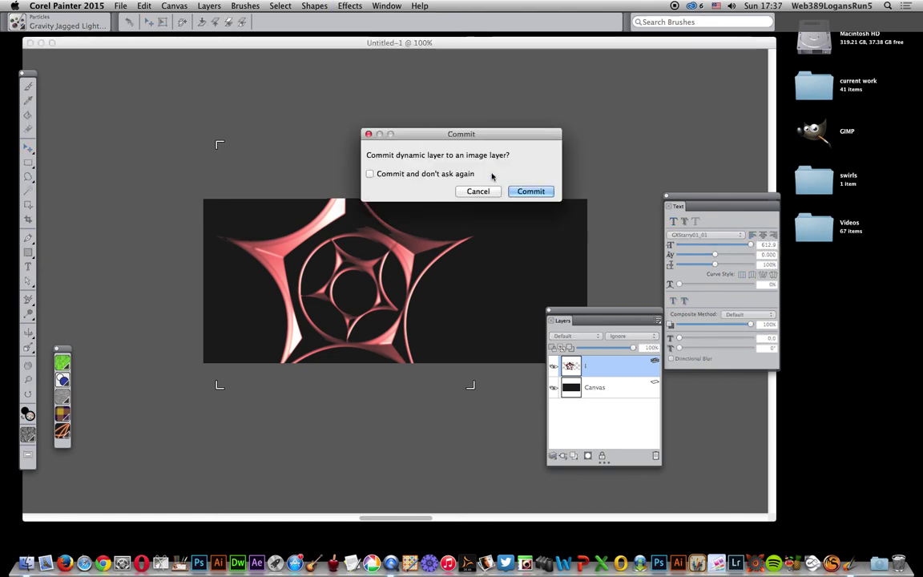
{"action": "left_click", "coordinate": [530, 191]}
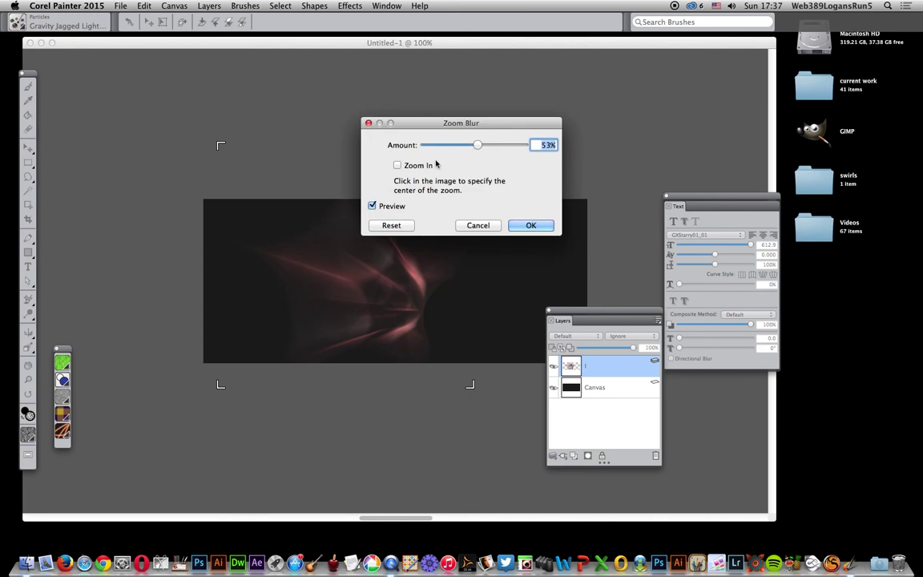
{"action": "left_click_drag", "start_coordinate": [477, 144], "coordinate": [447, 145]}
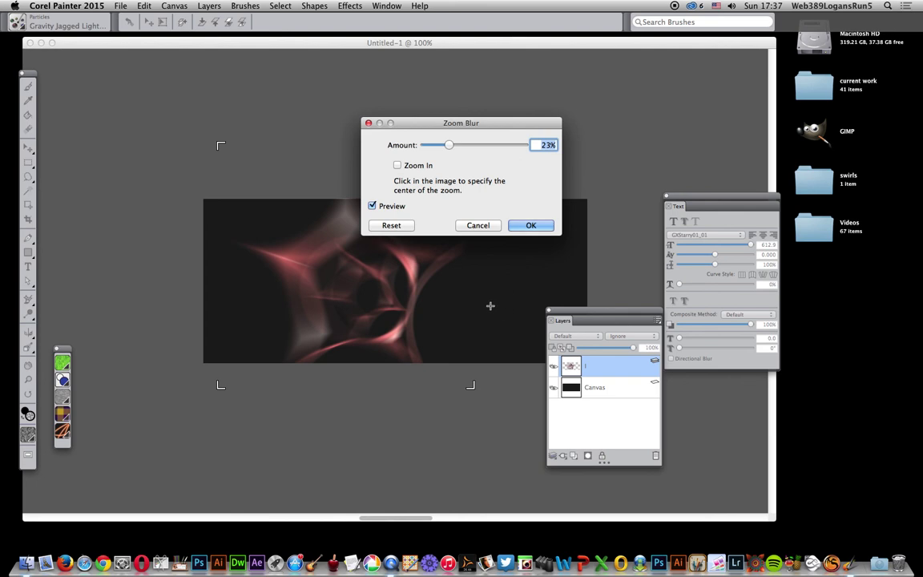
{"action": "left_click", "coordinate": [437, 336]}
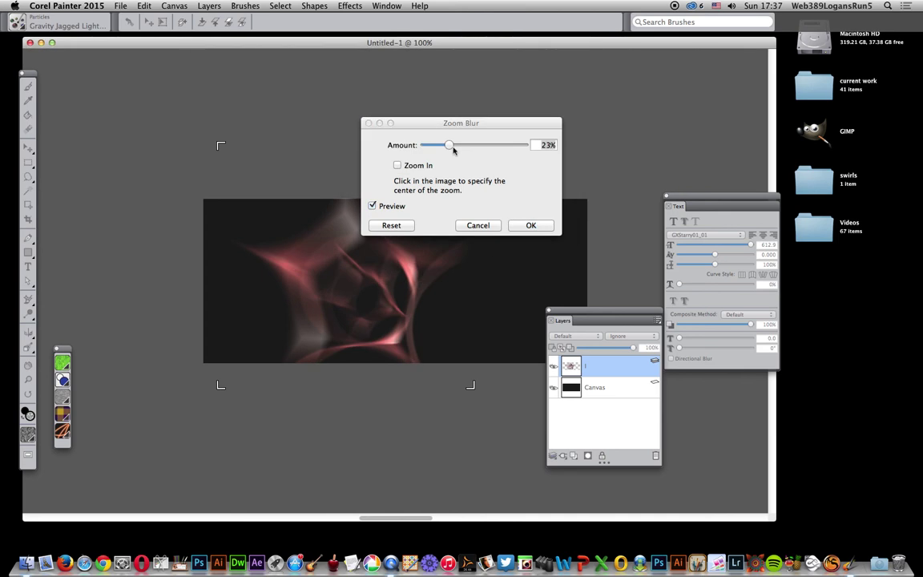
{"action": "left_click", "coordinate": [533, 228]}
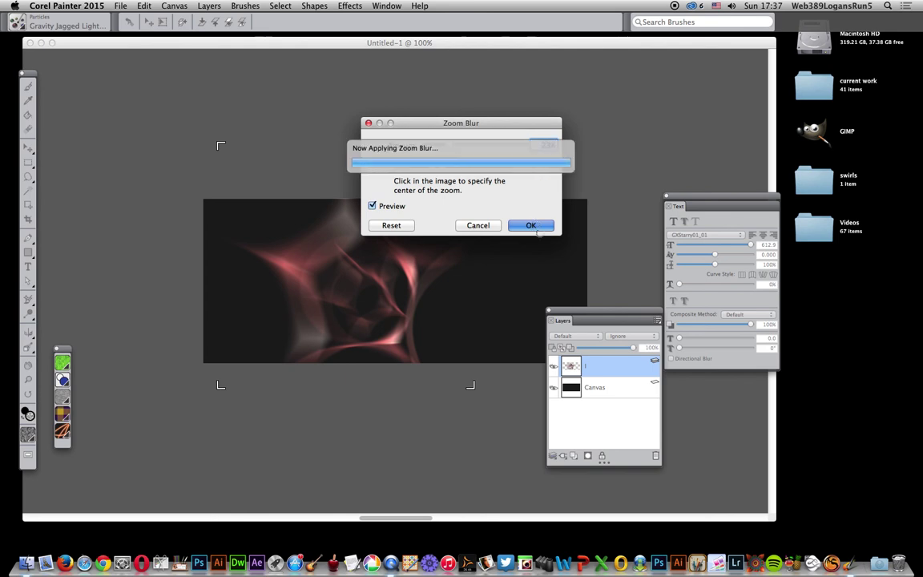
{"action": "left_click", "coordinate": [531, 226]}
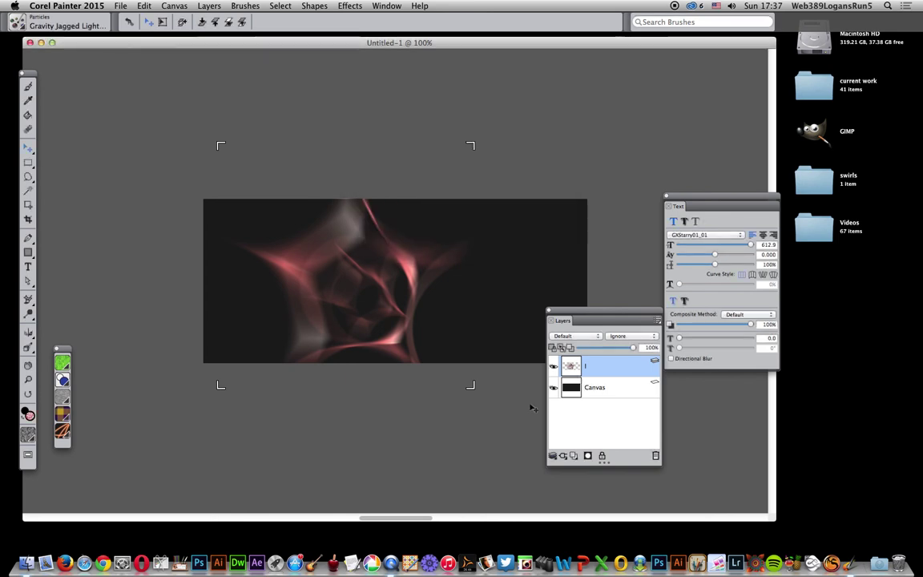
Start a second Bevel World on the blurred star with light direction -98° and light height 37°
{"action": "left_click", "coordinate": [587, 455]}
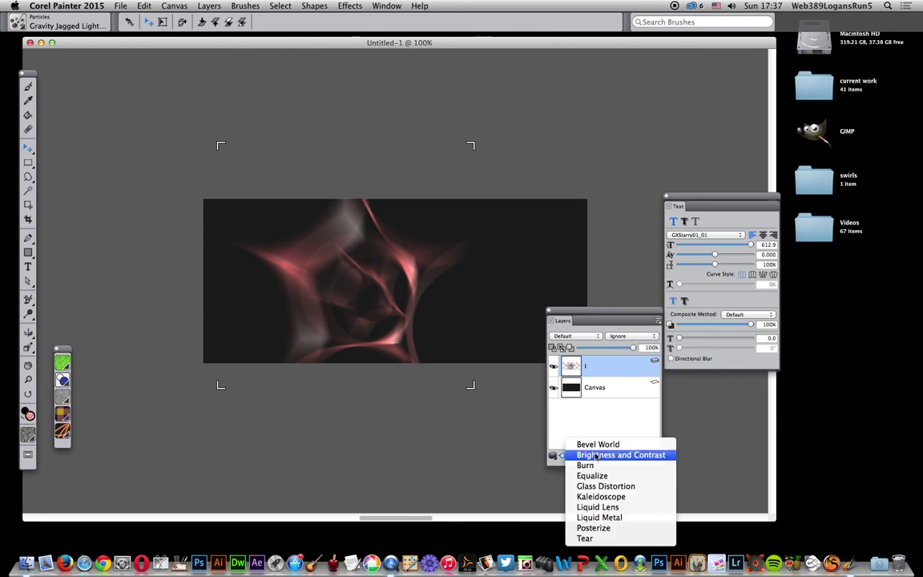
{"action": "left_click", "coordinate": [599, 445]}
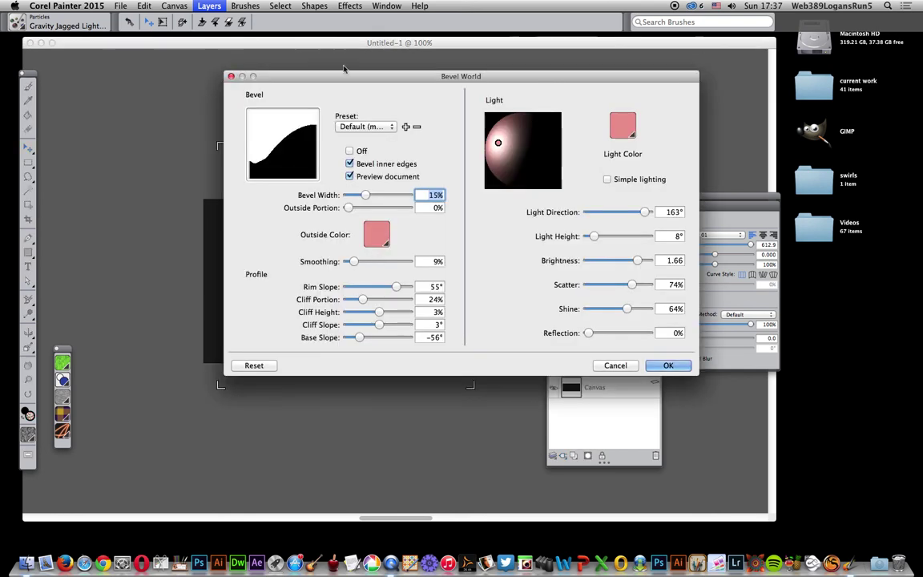
{"action": "left_click_drag", "start_coordinate": [339, 76], "coordinate": [560, 129]}
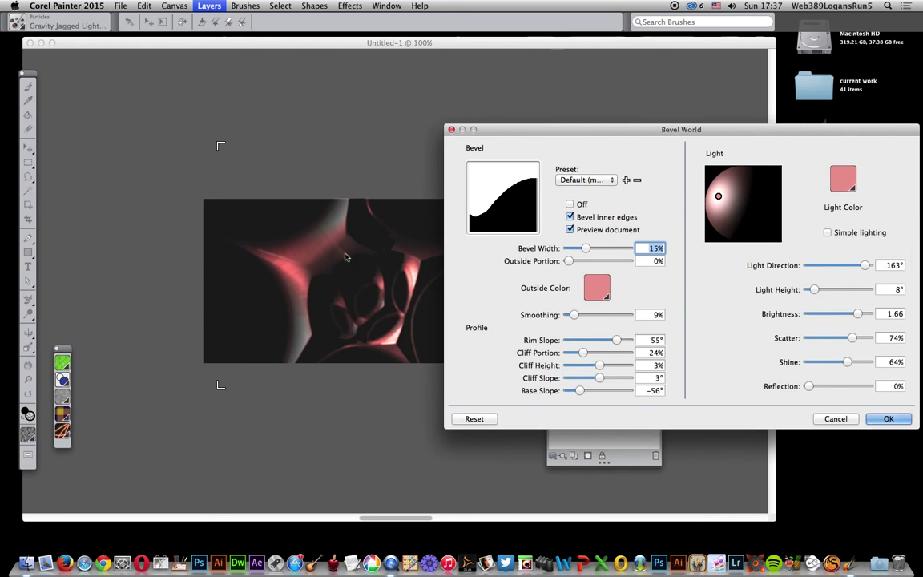
{"action": "left_click_drag", "start_coordinate": [550, 132], "coordinate": [505, 146]}
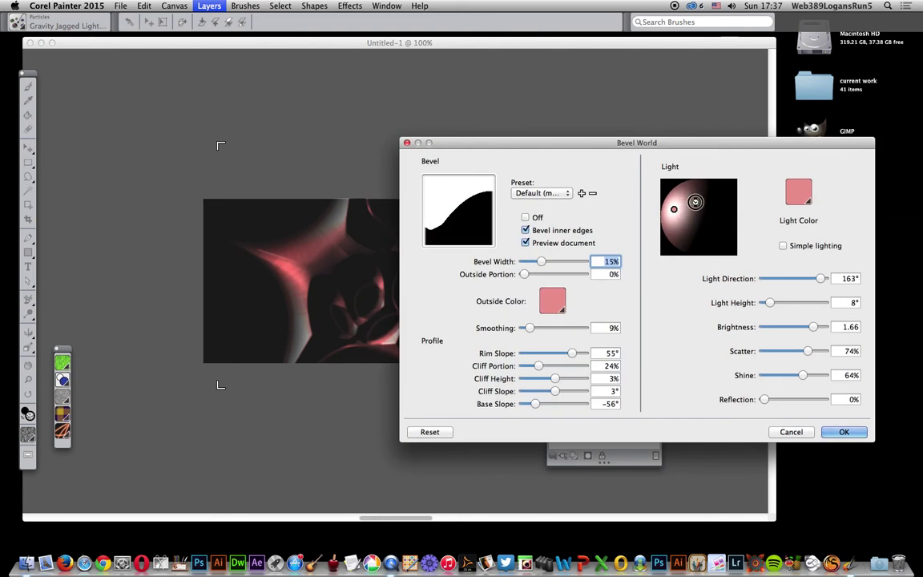
{"action": "left_click_drag", "start_coordinate": [695, 202], "coordinate": [694, 241]}
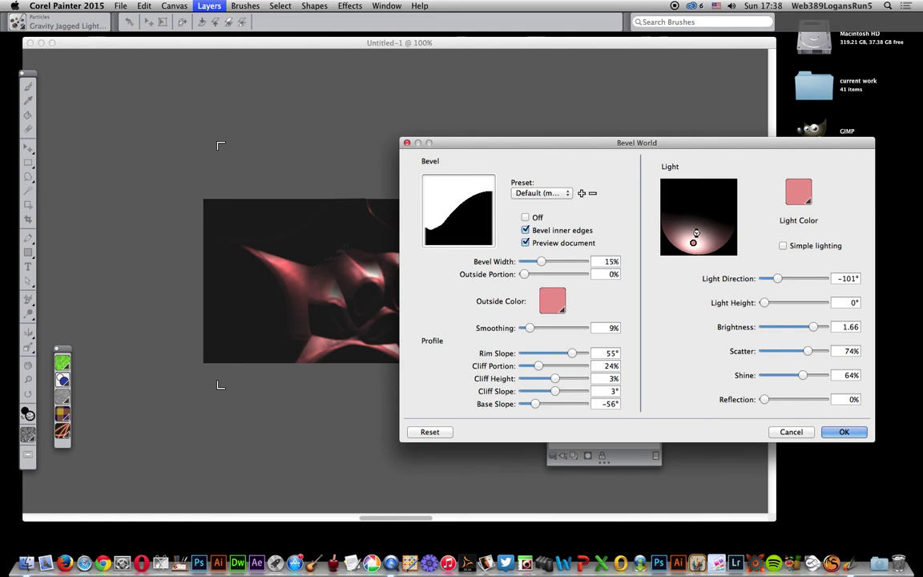
{"action": "left_click", "coordinate": [696, 233]}
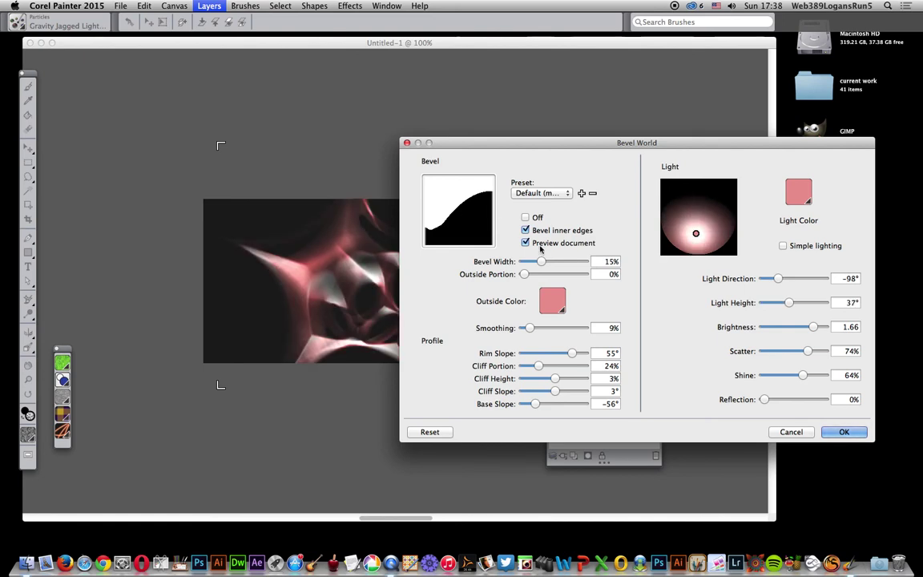
Apply the bevel with 8% width, 26% smoothing, 9% outside portion and a yellow outside color
{"action": "left_click_drag", "start_coordinate": [541, 261], "coordinate": [532, 262]}
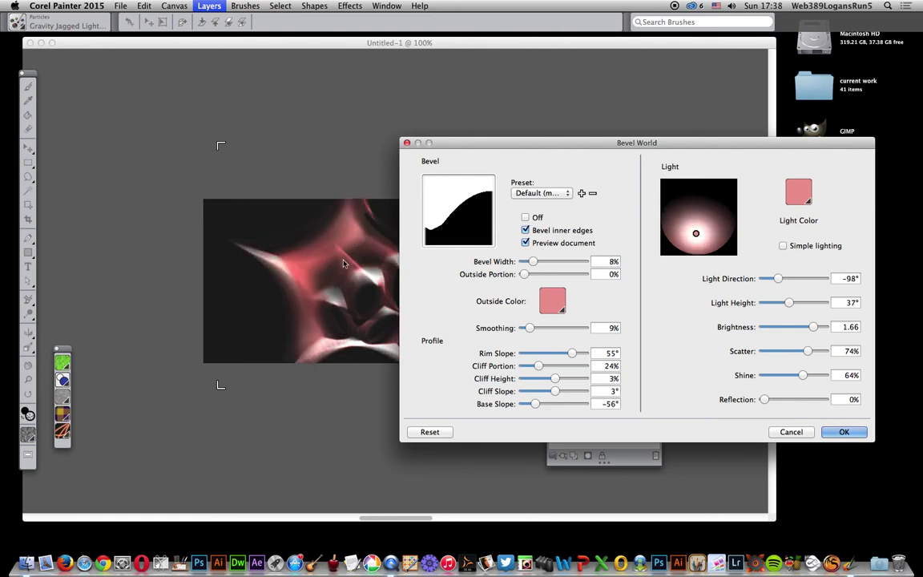
{"action": "left_click_drag", "start_coordinate": [530, 328], "coordinate": [540, 327]}
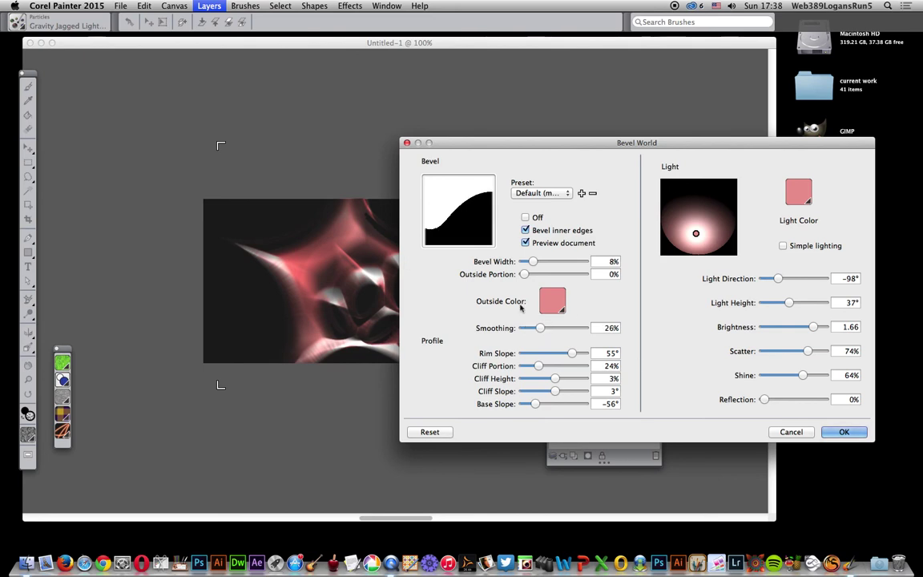
{"action": "left_click_drag", "start_coordinate": [523, 275], "coordinate": [528, 274]}
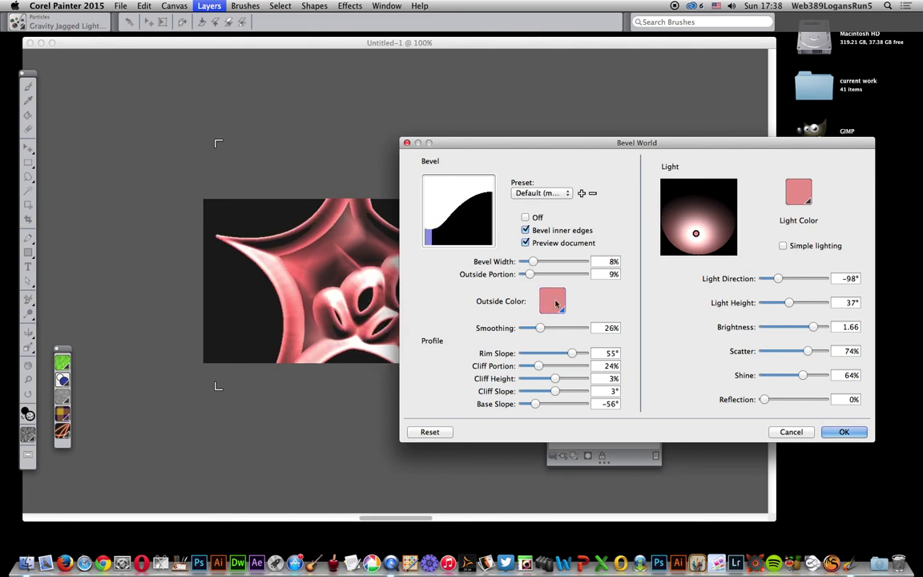
{"action": "left_click", "coordinate": [552, 302]}
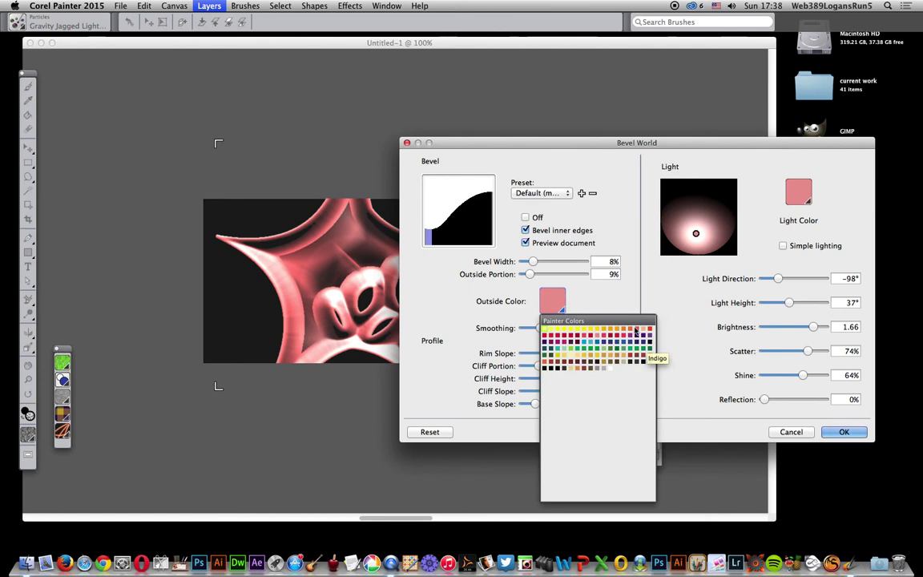
{"action": "left_click", "coordinate": [594, 329]}
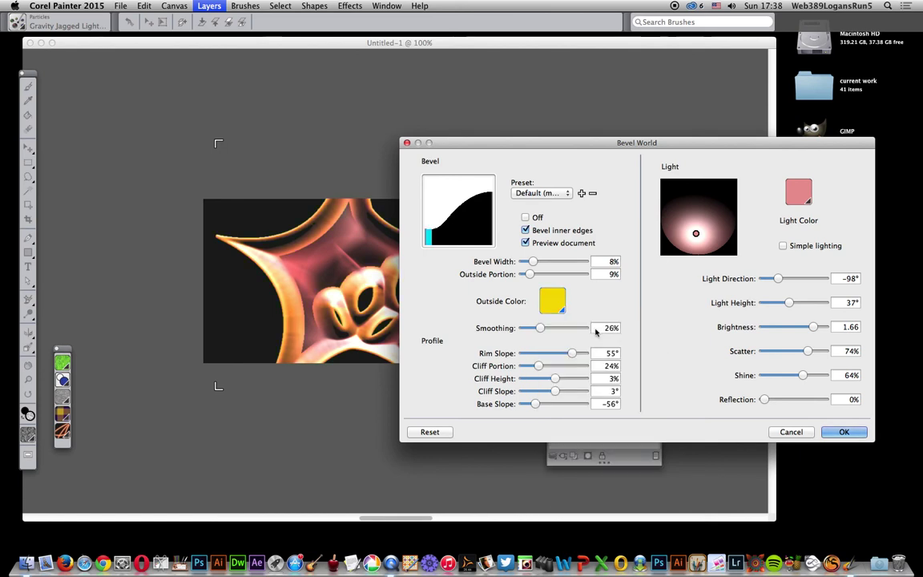
{"action": "left_click", "coordinate": [844, 432]}
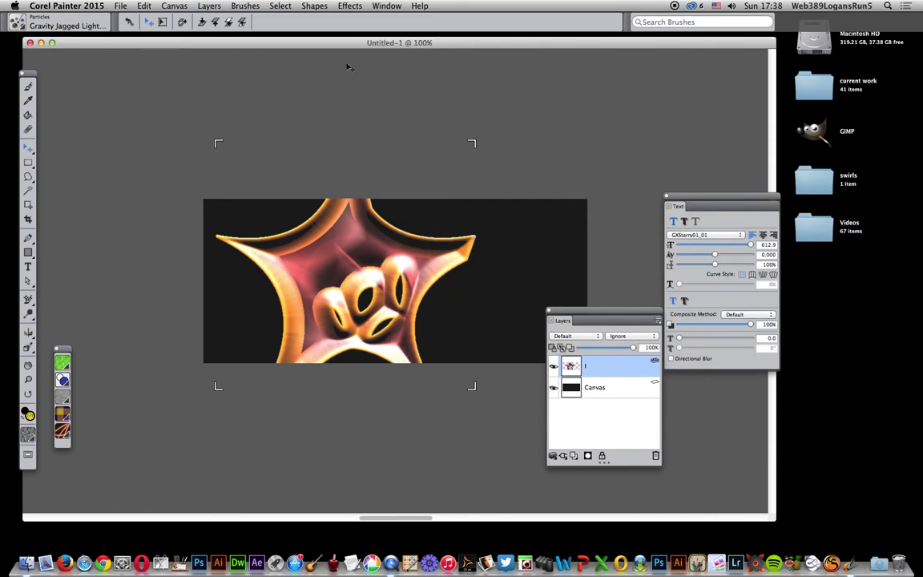
Commit the yellow-edged star layer to an image layer and apply Zoom Blur to it at 23%
{"action": "left_click", "coordinate": [350, 5]}
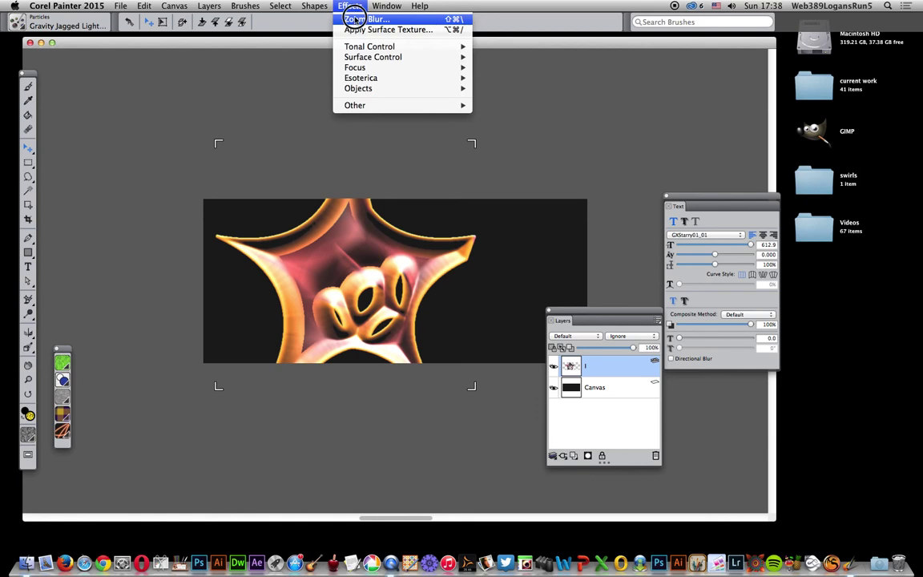
{"action": "left_click", "coordinate": [355, 19]}
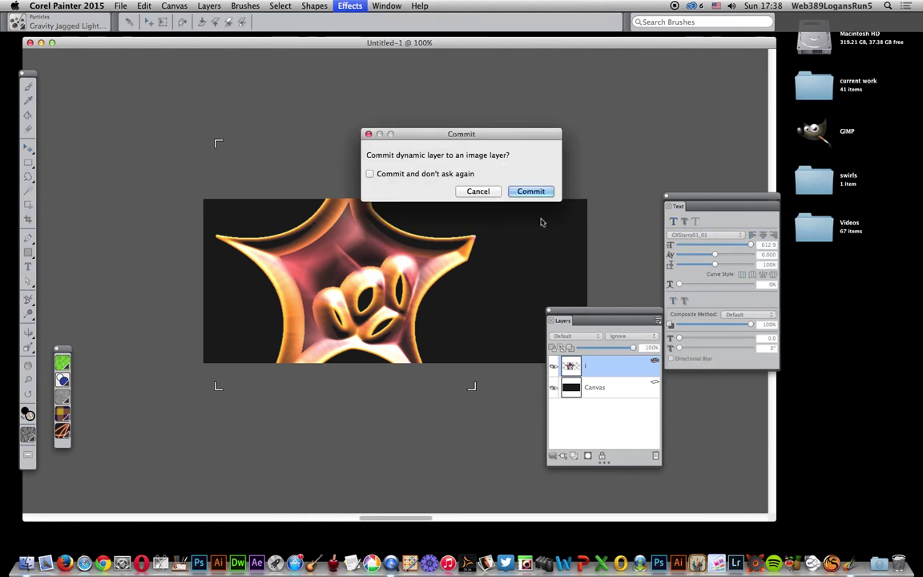
{"action": "left_click", "coordinate": [527, 190]}
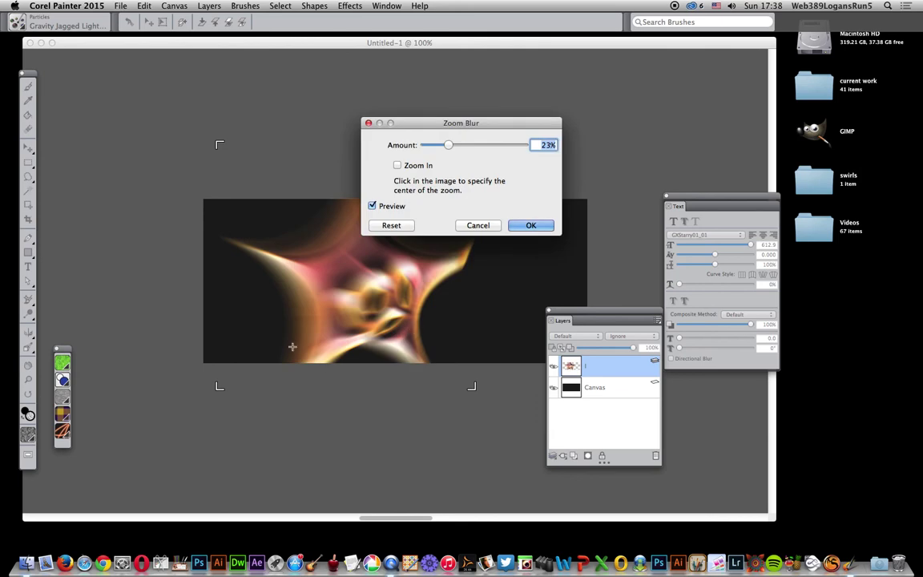
{"action": "left_click", "coordinate": [530, 225]}
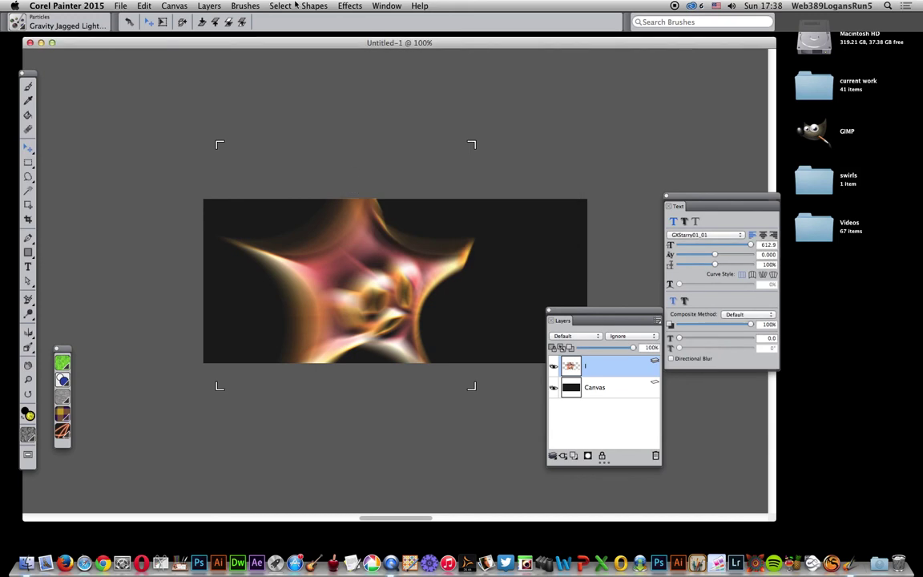
Apply a third Bevel World to the star with light direction 142°, light height 0° and bevel width 16%
{"action": "left_click", "coordinate": [563, 455]}
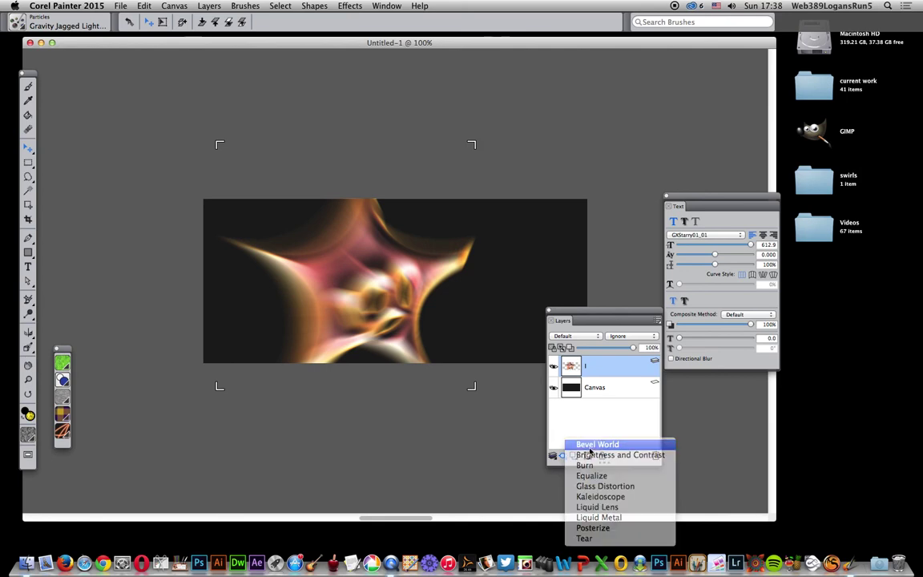
{"action": "left_click", "coordinate": [599, 453]}
{"action": "key", "text": "super+z"}
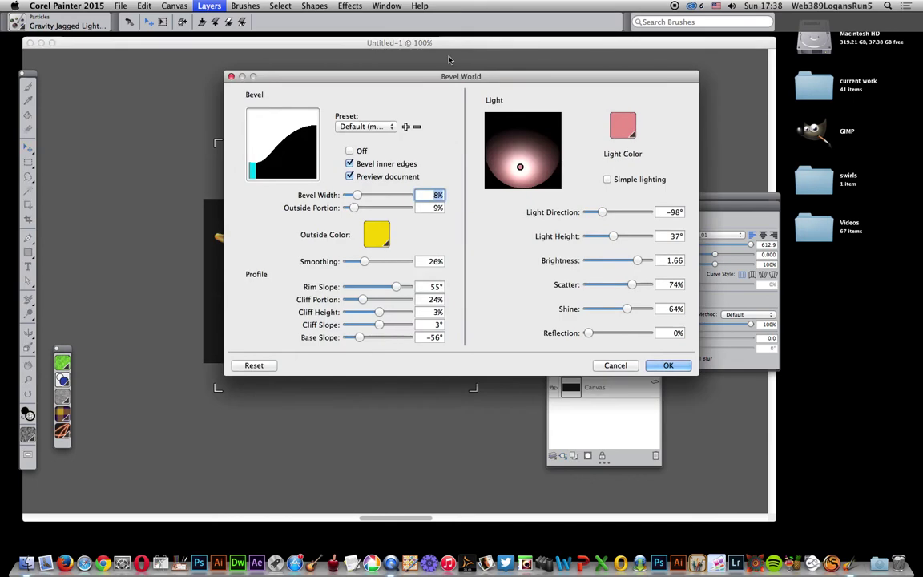
{"action": "left_click_drag", "start_coordinate": [395, 70], "coordinate": [632, 146]}
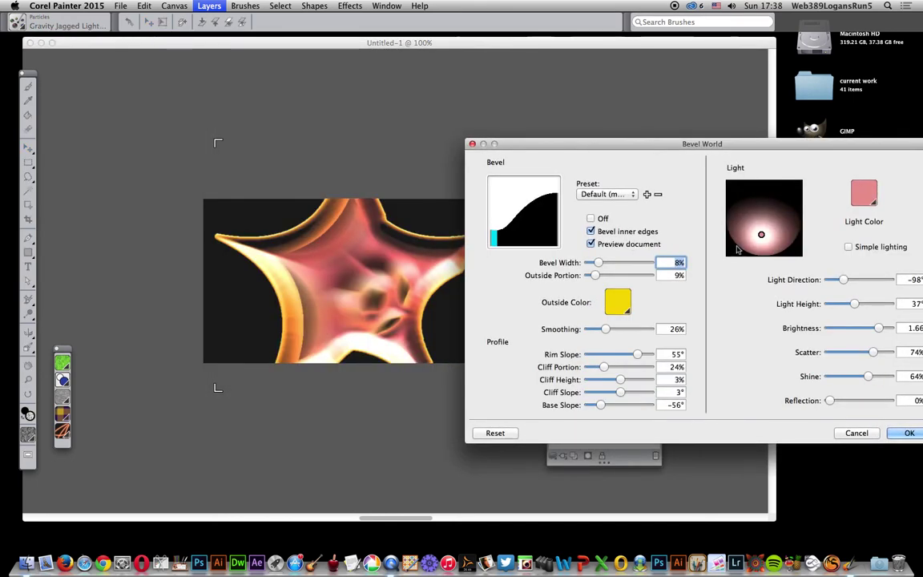
{"action": "left_click_drag", "start_coordinate": [762, 237], "coordinate": [742, 201]}
{"action": "left_click_drag", "start_coordinate": [597, 262], "coordinate": [611, 262]}
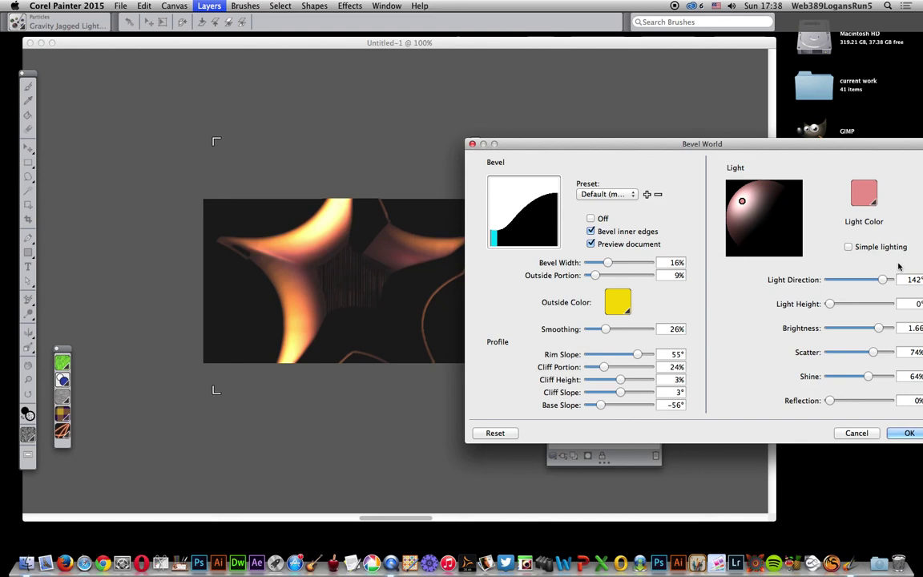
{"action": "left_click", "coordinate": [906, 432]}
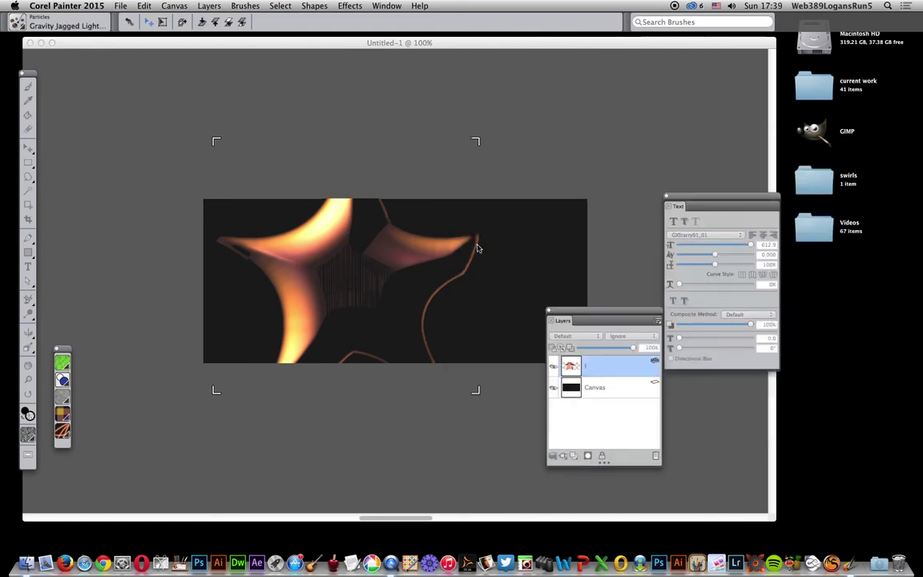